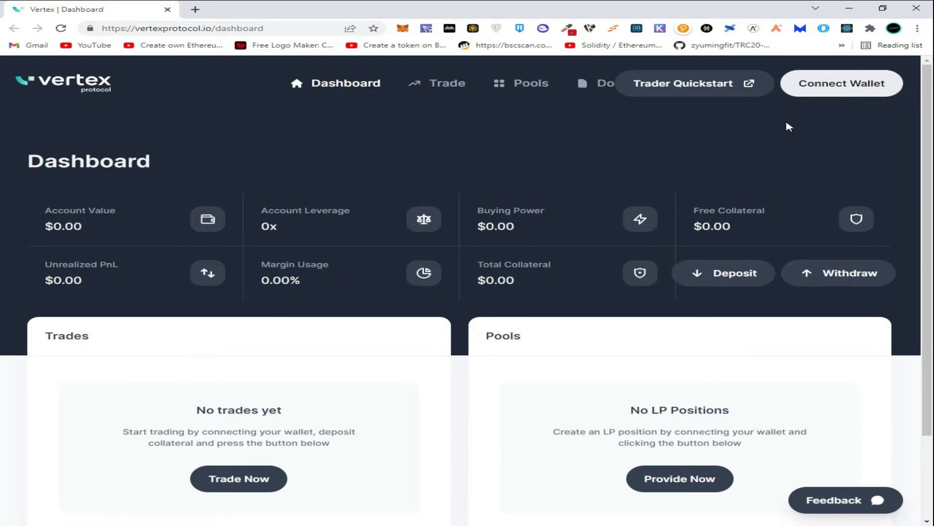
- Connect the Terra Station wallet and deposit 500 UST collateral, approving it in the wallet
{"action": "left_click", "coordinate": [839, 93]}
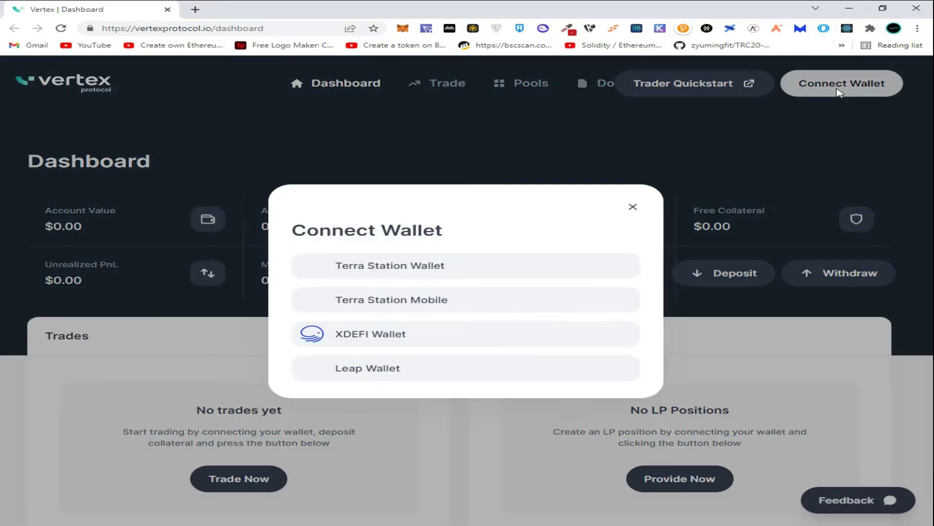
{"action": "left_click", "coordinate": [488, 268]}
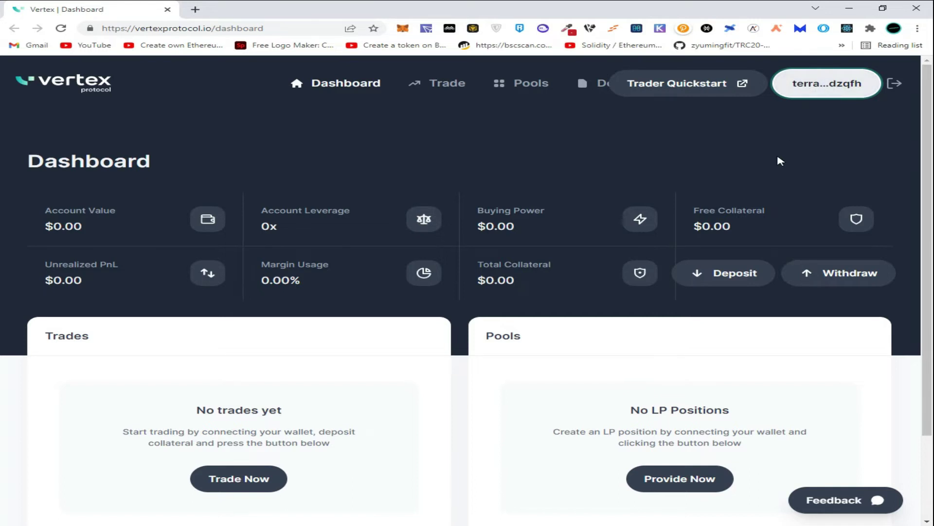
{"action": "left_click", "coordinate": [694, 273]}
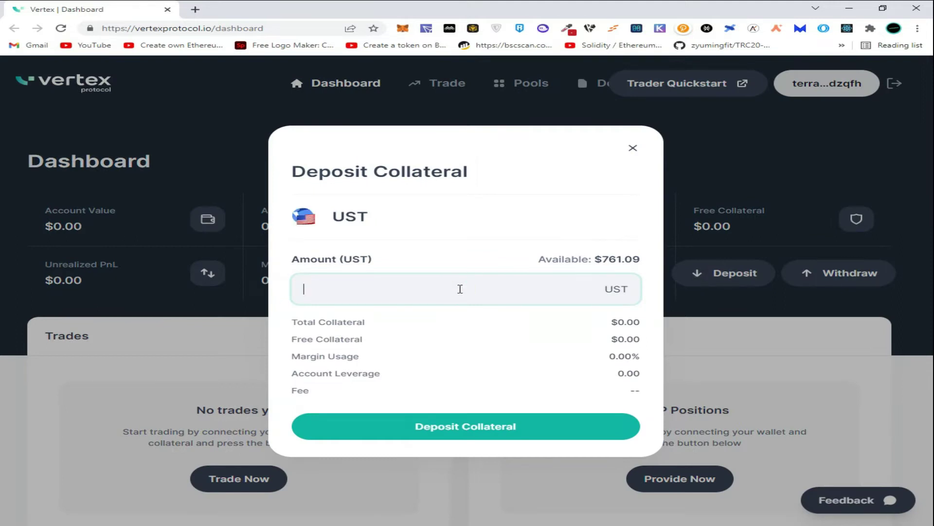
{"action": "type", "text": "5"}
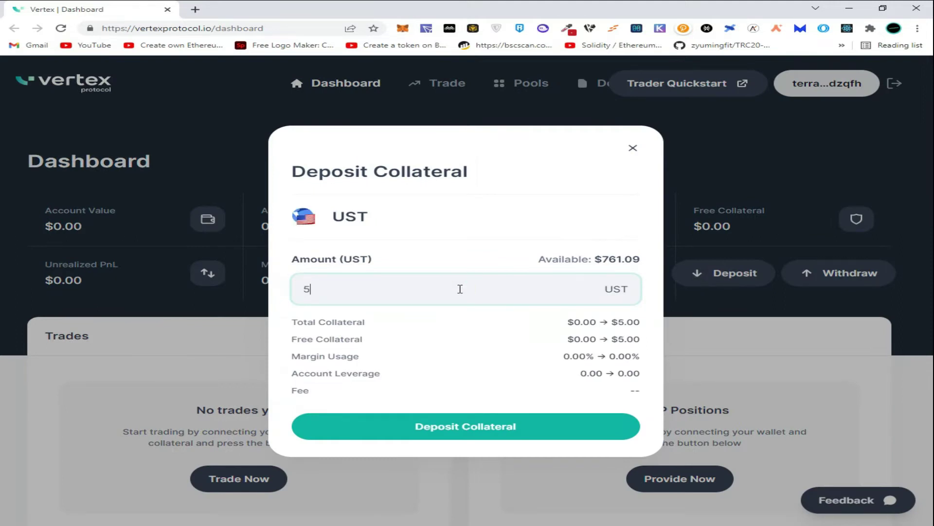
{"action": "type", "text": "00"}
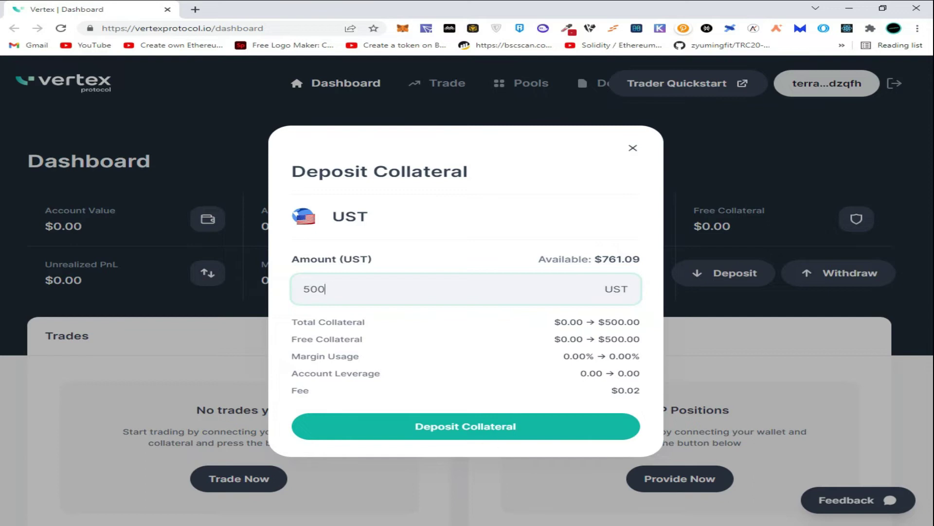
{"action": "left_click", "coordinate": [542, 430]}
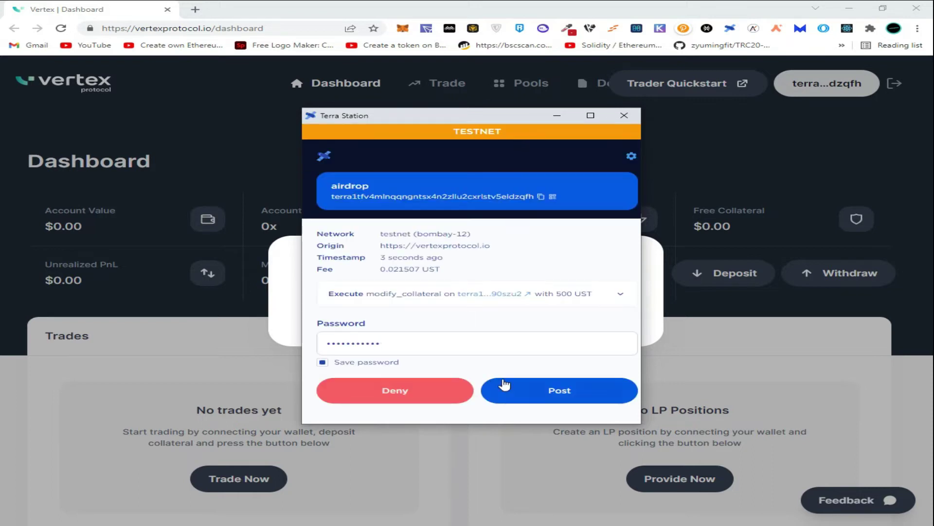
{"action": "left_click", "coordinate": [537, 375]}
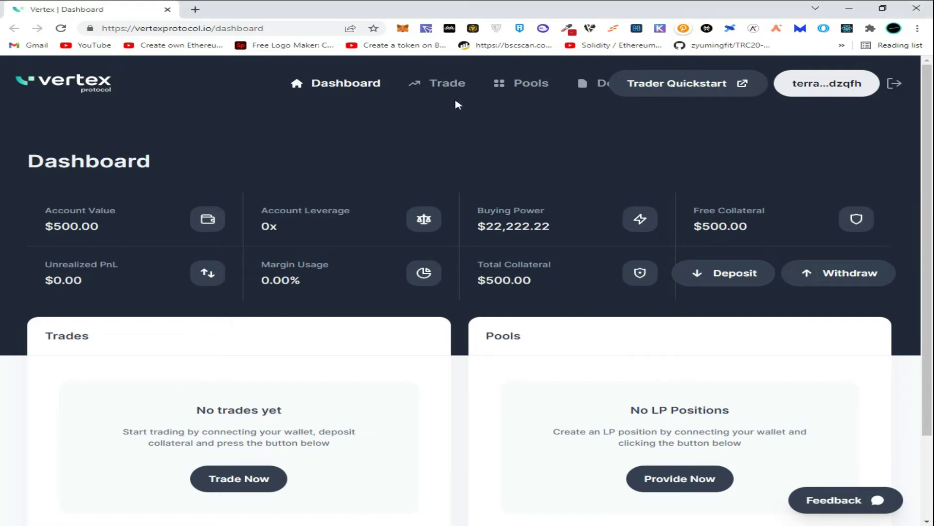
- On the EUT-UST PERP market, adjust leverage and place a 125 vEUT long order, approving it
{"action": "left_click", "coordinate": [440, 94]}
{"action": "scroll", "coordinate": [730, 168], "scroll_direction": "down", "scroll_amount": 1}
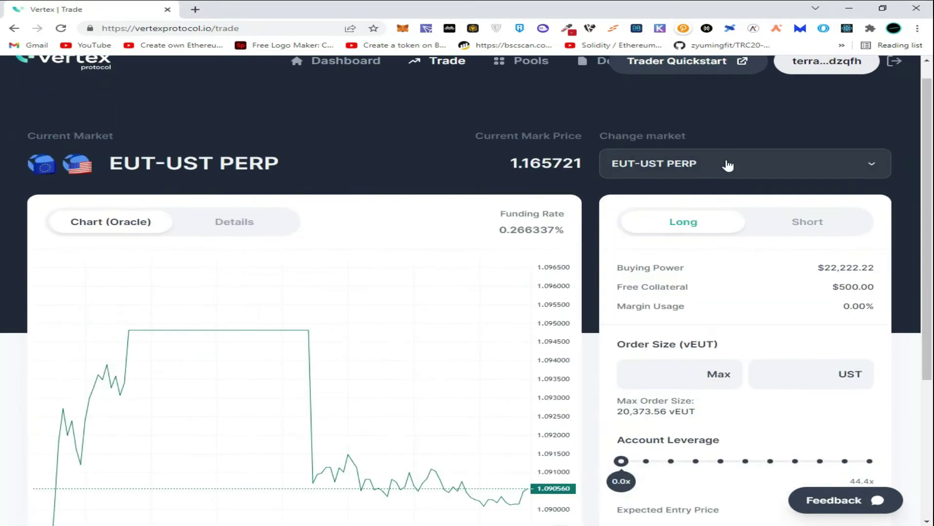
{"action": "left_click", "coordinate": [733, 169]}
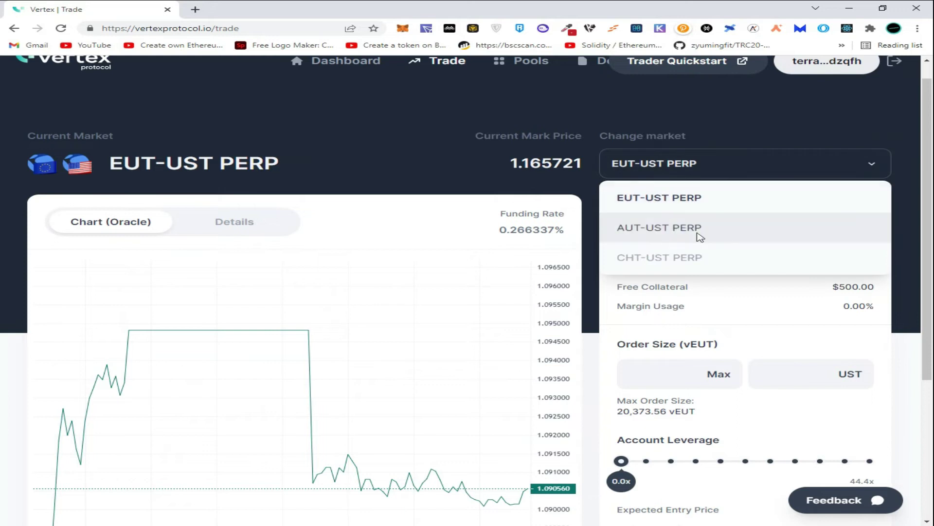
{"action": "scroll", "coordinate": [699, 261], "scroll_direction": "down", "scroll_amount": 1}
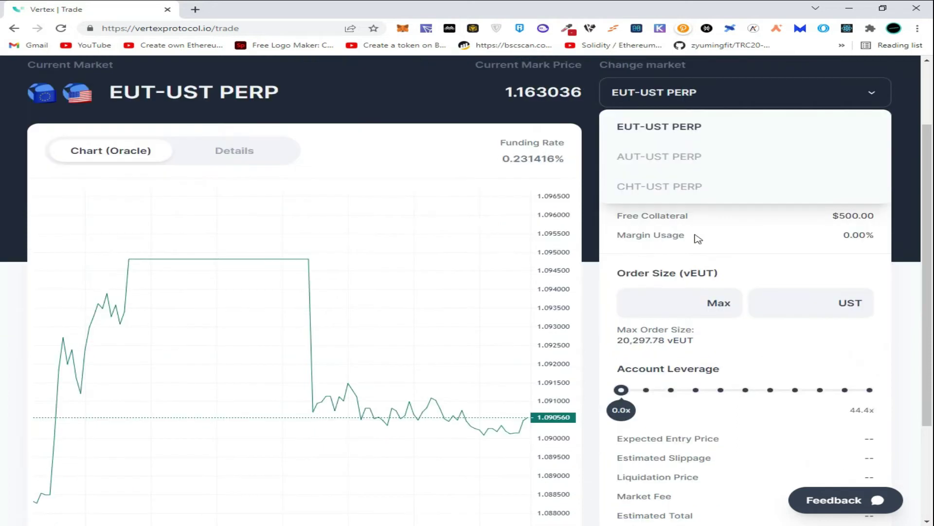
{"action": "left_click", "coordinate": [695, 131]}
{"action": "left_click", "coordinate": [665, 307]}
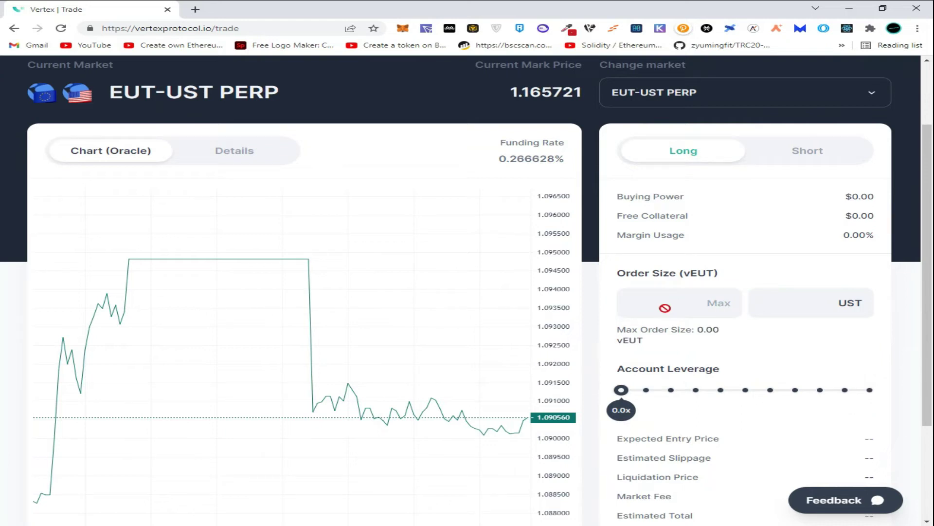
{"action": "mouse_move", "coordinate": [869, 410]}
{"action": "left_mouse_down"}
{"action": "mouse_move", "coordinate": [748, 428]}
{"action": "mouse_move", "coordinate": [811, 420]}
{"action": "left_mouse_up"}
{"action": "scroll", "coordinate": [657, 232], "scroll_direction": "down", "scroll_amount": 1}
{"action": "left_click", "coordinate": [657, 232]}
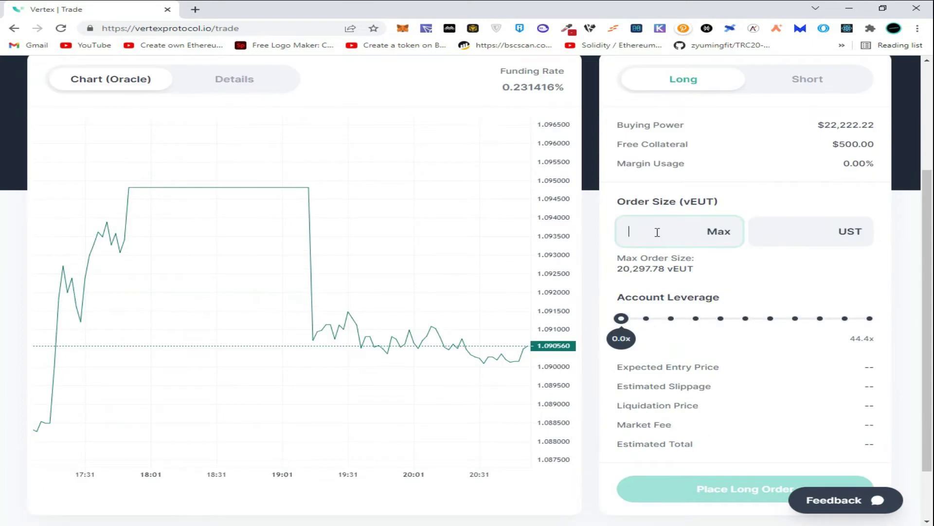
{"action": "type", "text": "125"}
{"action": "scroll", "coordinate": [734, 427], "scroll_direction": "down", "scroll_amount": 1}
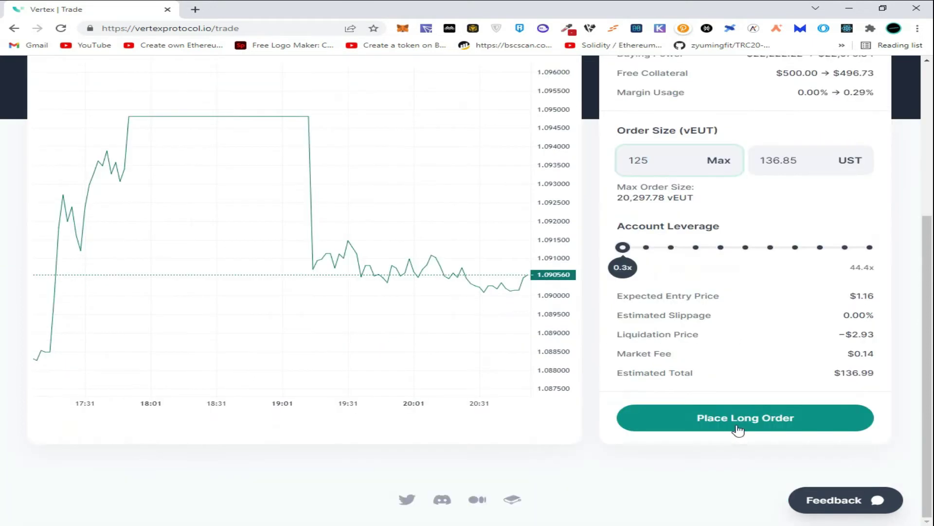
{"action": "left_click", "coordinate": [737, 429]}
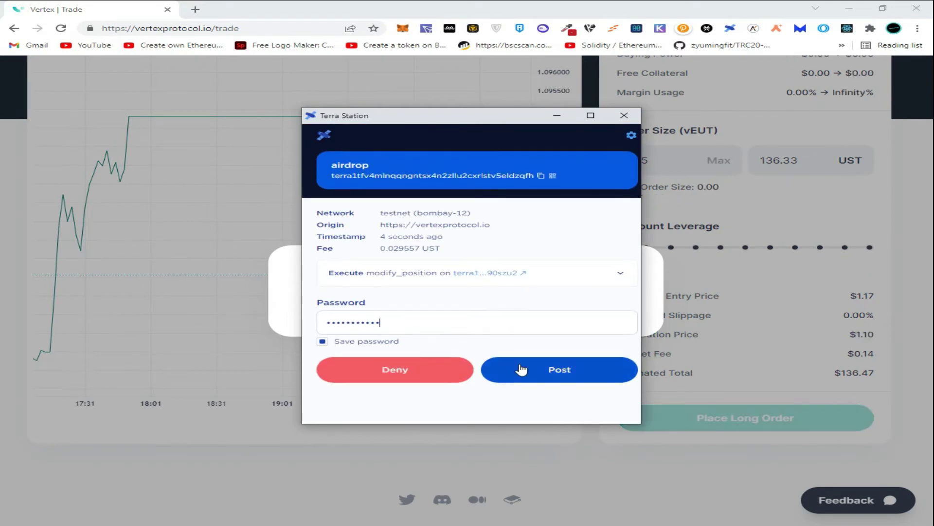
{"action": "left_click", "coordinate": [523, 372]}
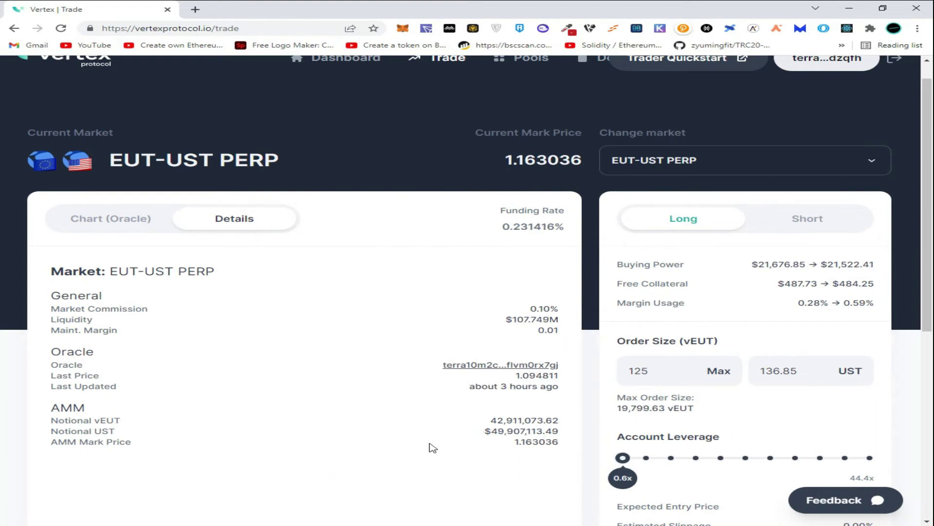
{"action": "scroll", "coordinate": [292, 438], "scroll_direction": "up", "scroll_amount": 1}
- Provide 200 UST to the EUT-UST PERP pool and approve it in Terra Station
{"action": "left_click", "coordinate": [516, 91]}
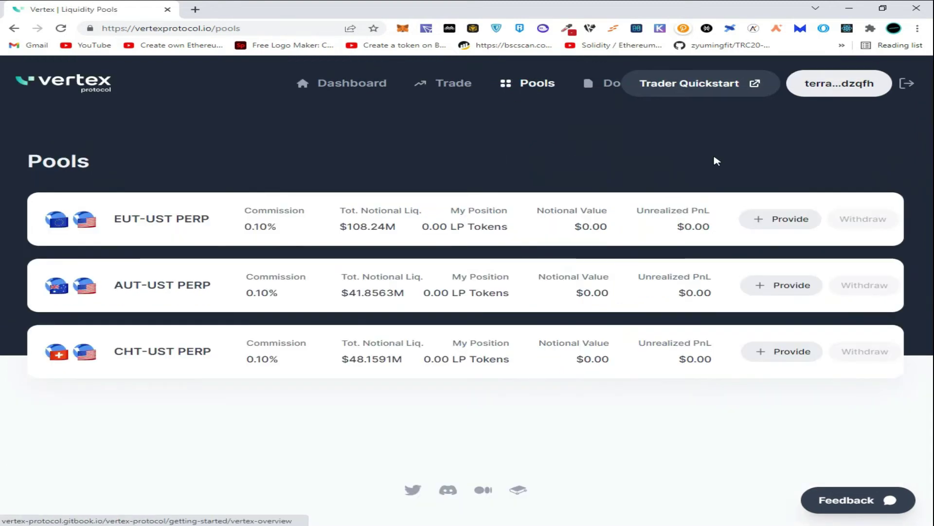
{"action": "left_click", "coordinate": [799, 221]}
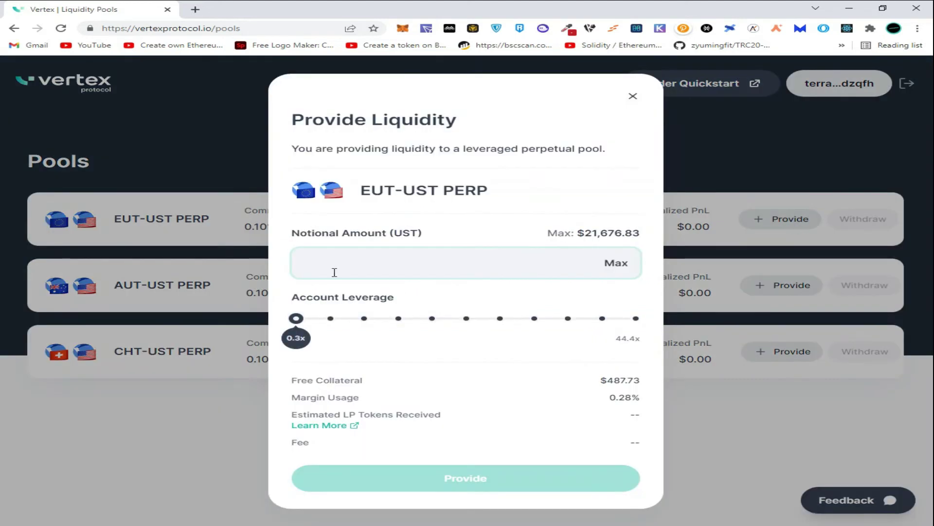
{"action": "type", "text": "200"}
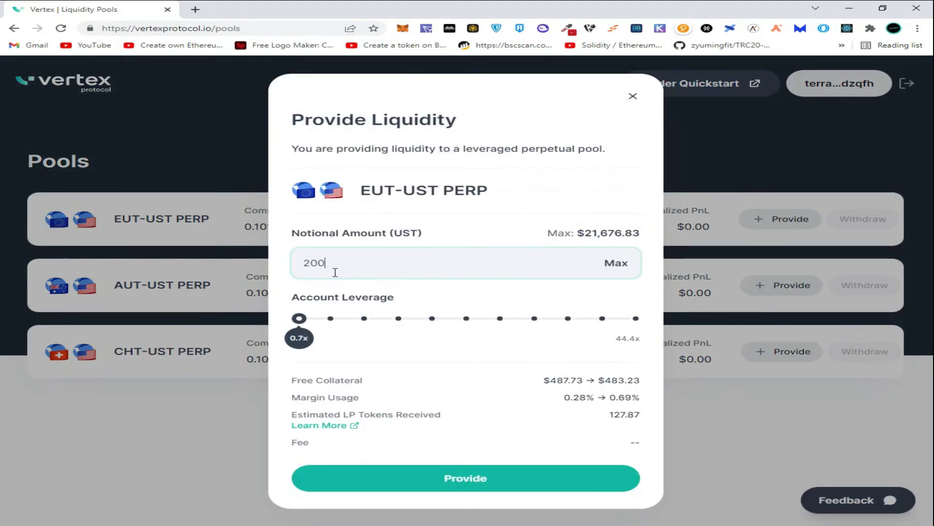
{"action": "left_click", "coordinate": [369, 478]}
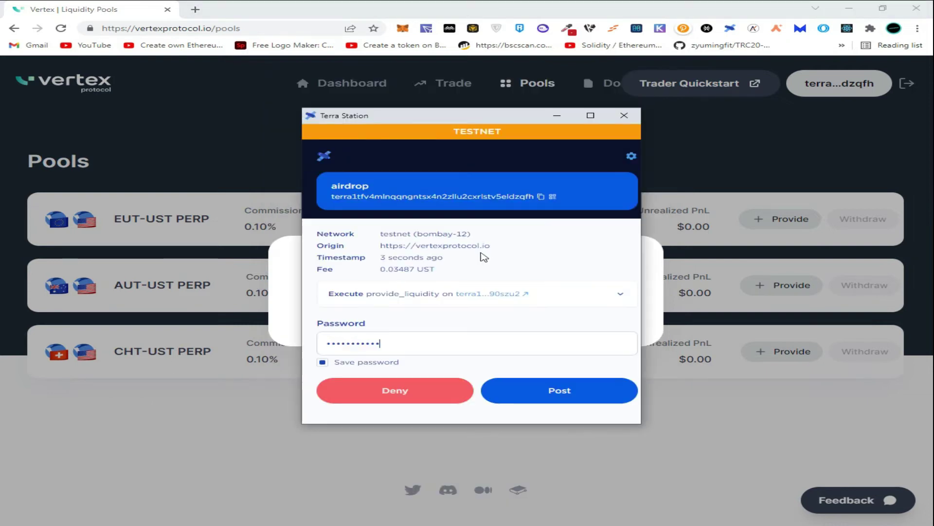
{"action": "left_click", "coordinate": [513, 373]}
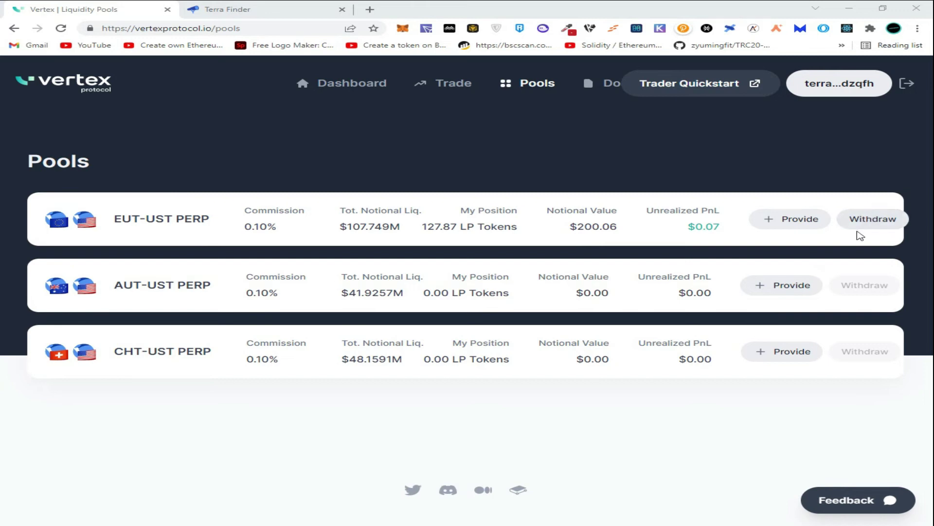
{"action": "left_click", "coordinate": [869, 220]}
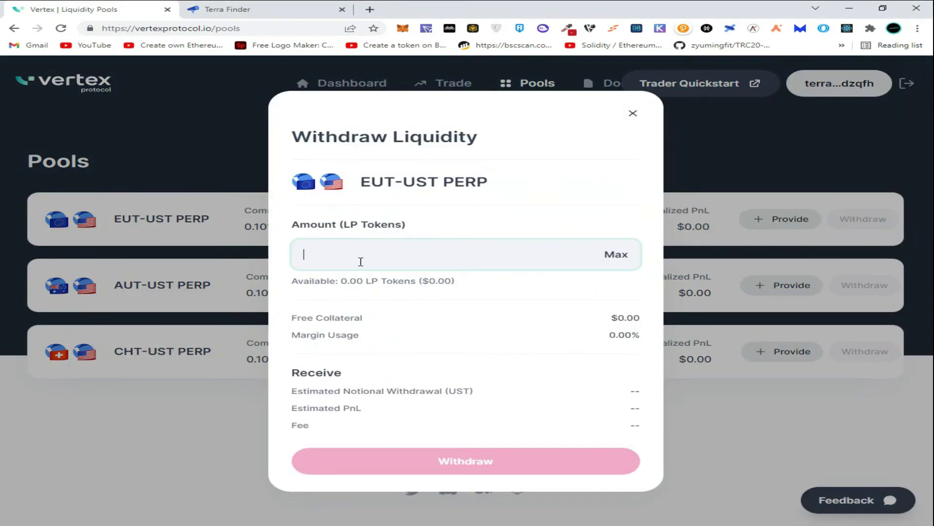
{"action": "left_click", "coordinate": [615, 256]}
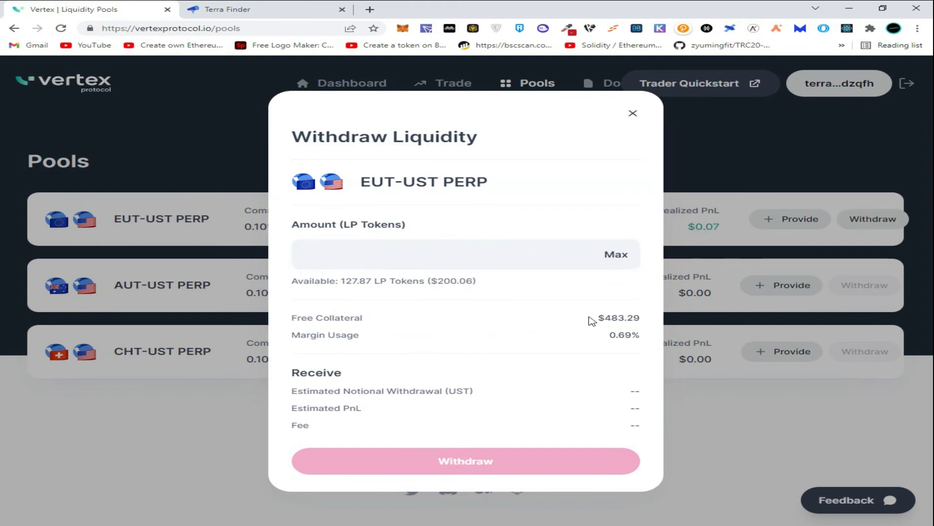
{"action": "key", "text": "Escape"}
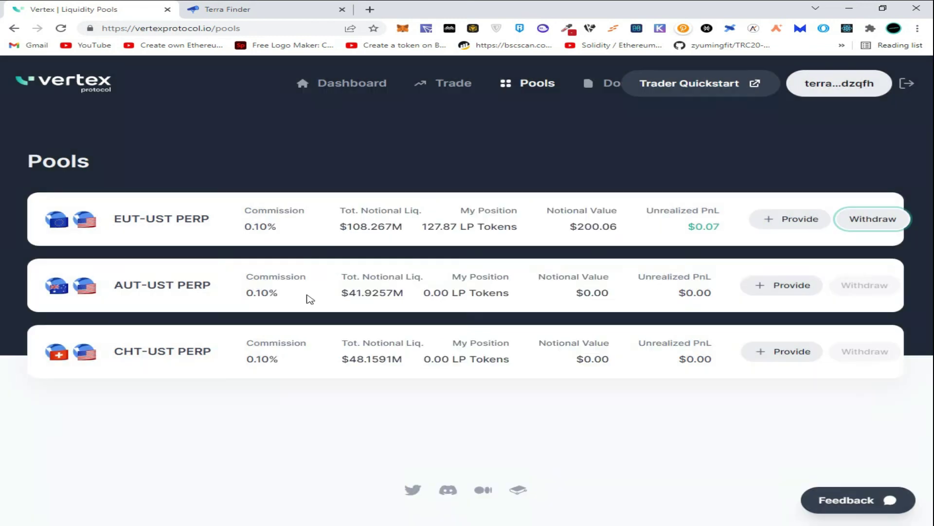